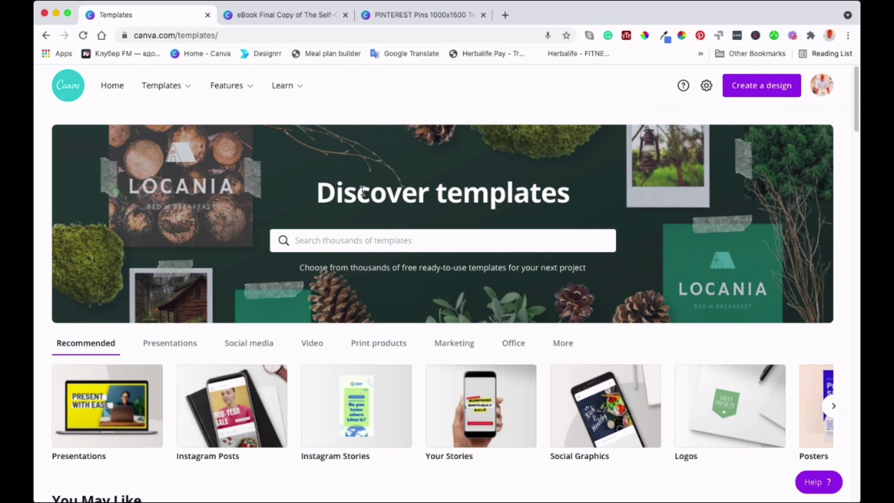
Switch to the eBook Final Copy of The Self-Care HandBook design and browse its pages to the Self-Care page 3
scroll(366, 196, "down", 1)
scroll(366, 199, "up", 1)
left_click(291, 15)
scroll(312, 247, "up", 15)
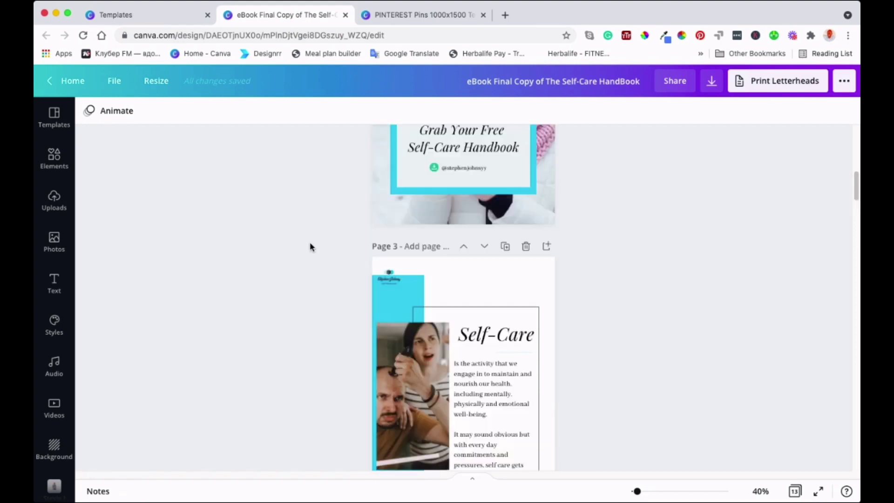
scroll(310, 242, "up", 2)
scroll(309, 243, "down", 3)
scroll(310, 243, "up", 3)
scroll(310, 243, "down", 5)
scroll(311, 248, "down", 5)
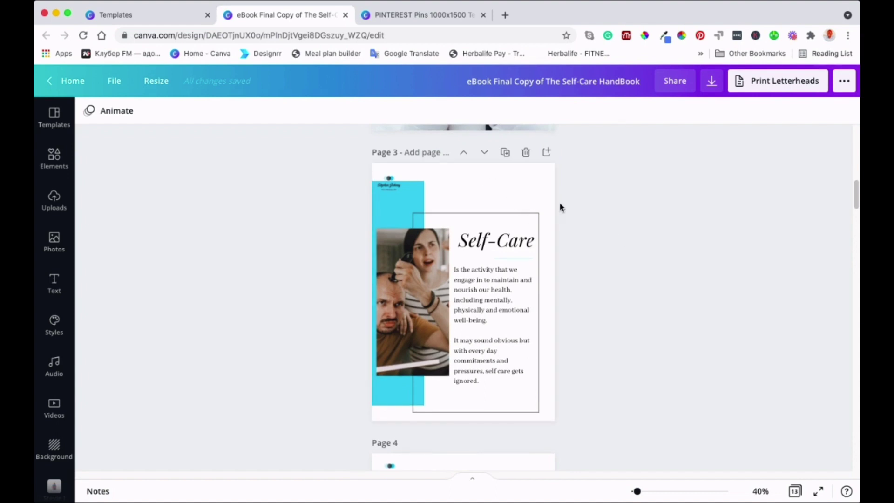
Create a new blank design with the eBook's custom size of 21 × 29.7 cm
left_click(535, 178)
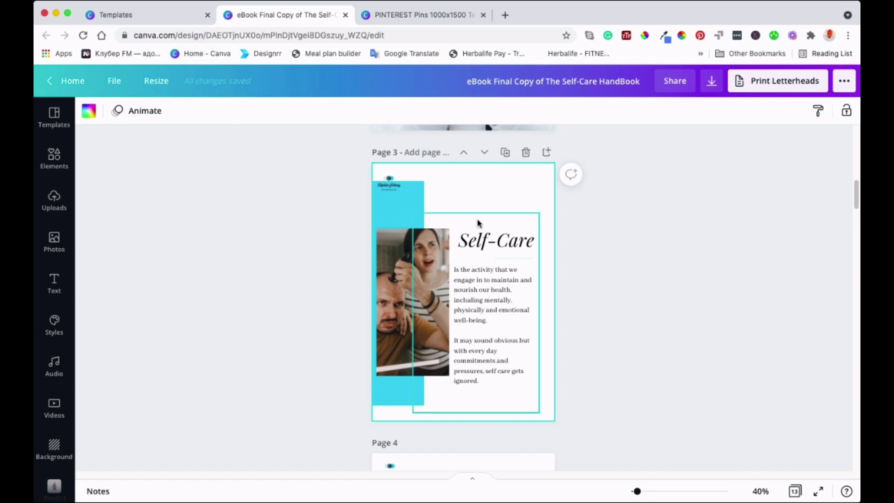
left_click(114, 83)
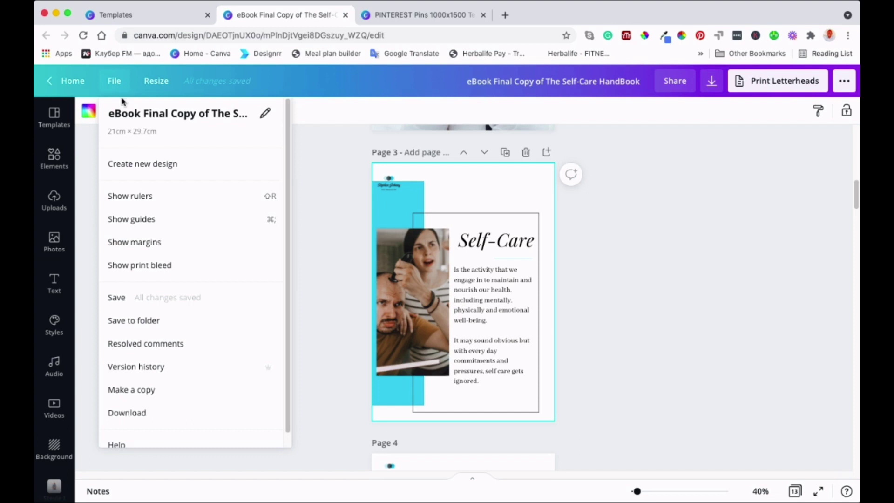
left_click(140, 164)
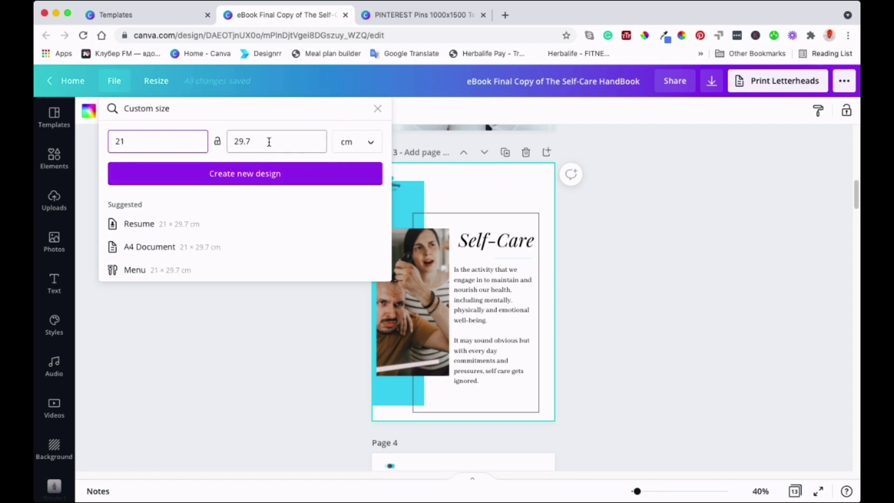
left_click(278, 180)
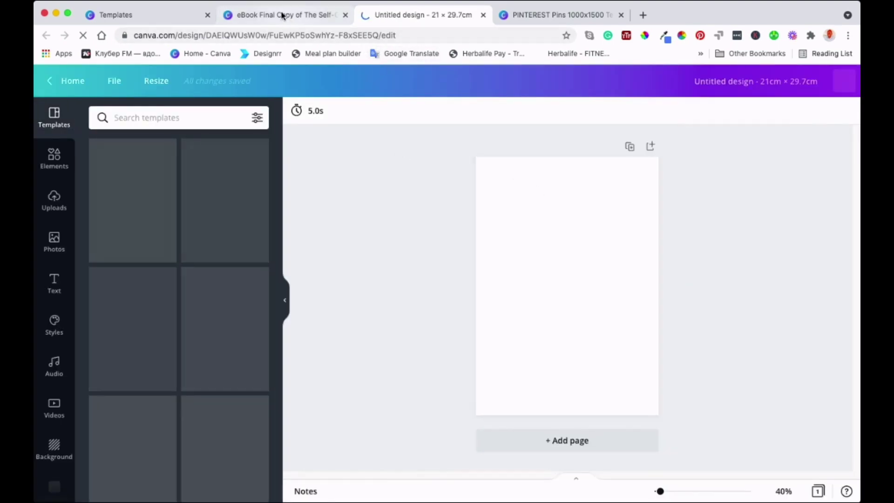
Return to the Self-Care HandBook design and copy all elements of page 3 together
left_click(283, 15)
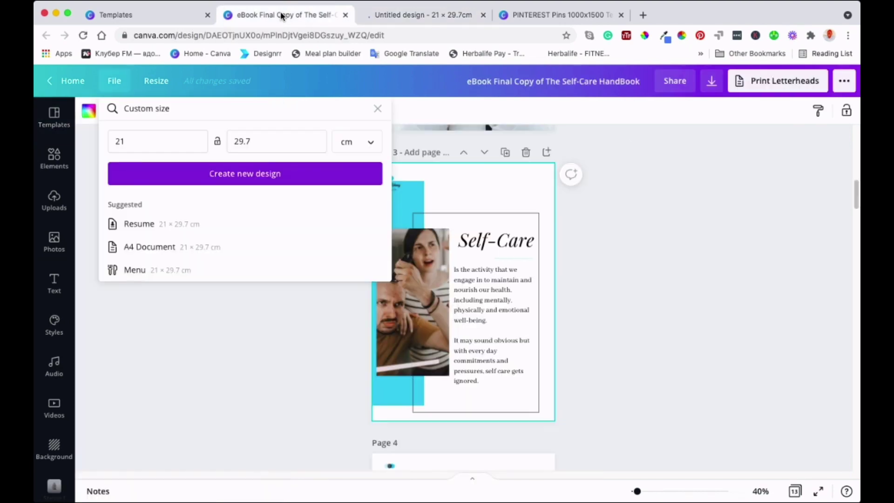
left_click(280, 329)
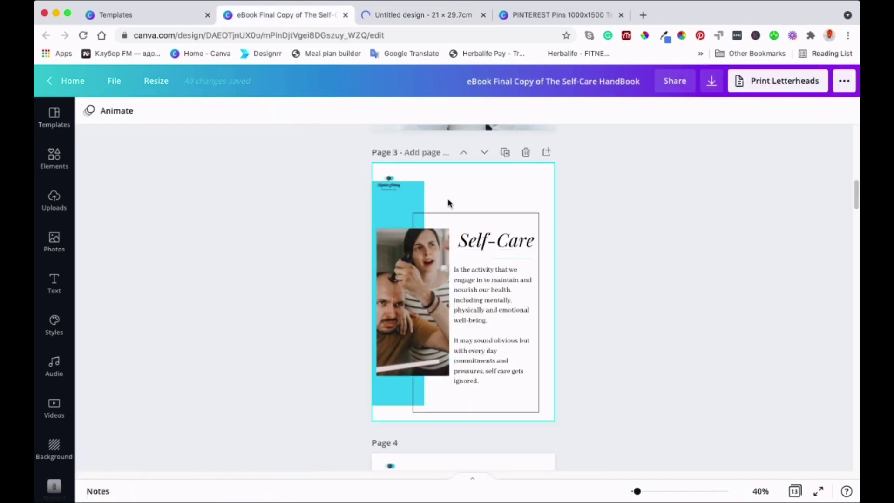
left_click(474, 174)
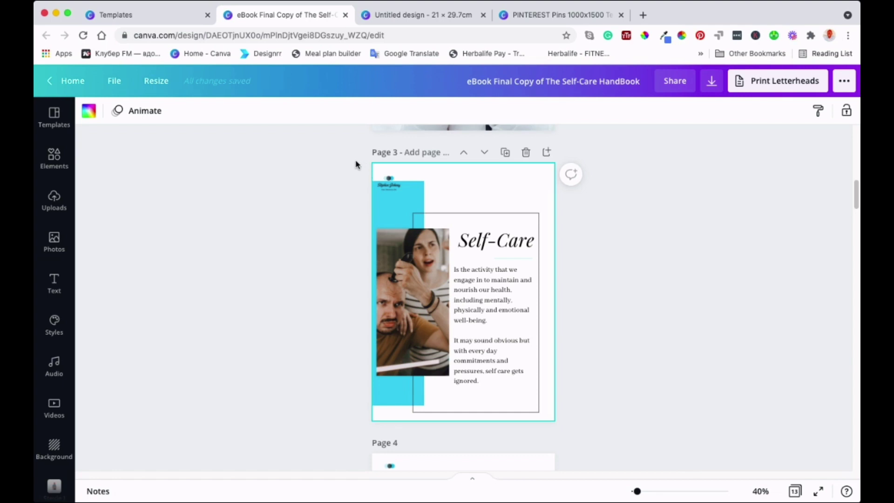
left_click_drag(356, 161, 568, 440)
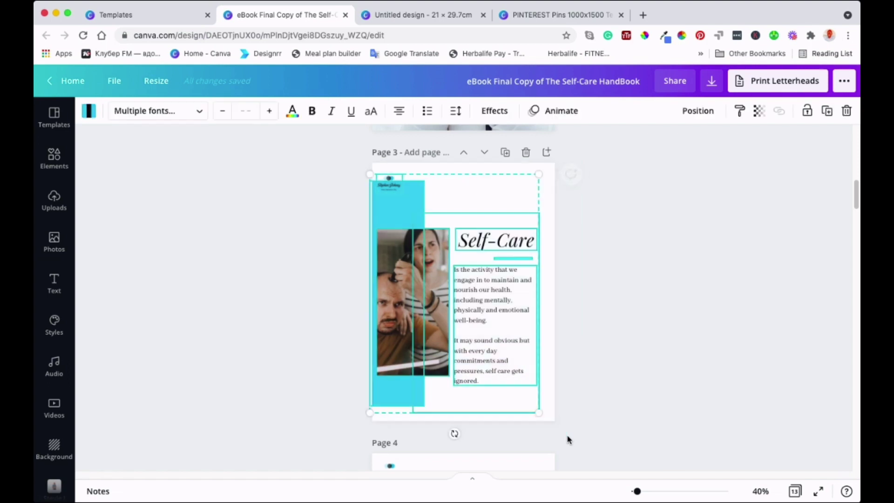
right_click(454, 261)
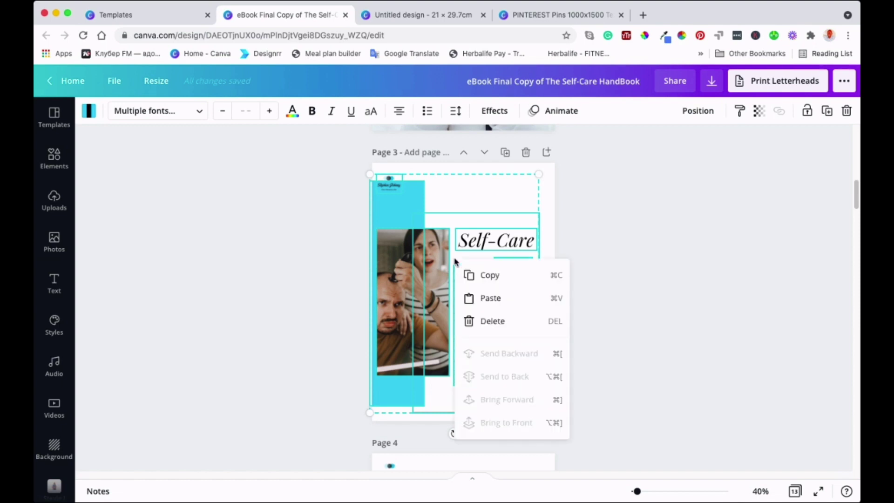
left_click(491, 276)
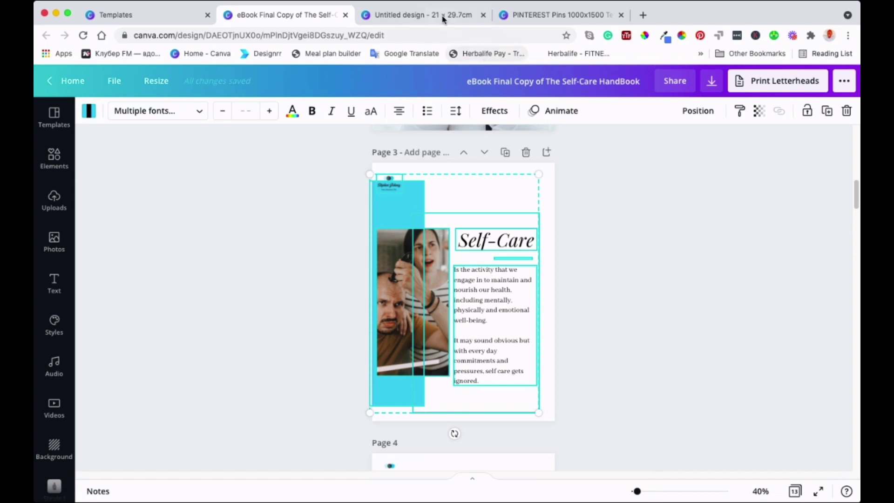
Paste the copied Self-Care page elements onto the blank page of the untitled 21 × 29.7 cm design
left_click(425, 15)
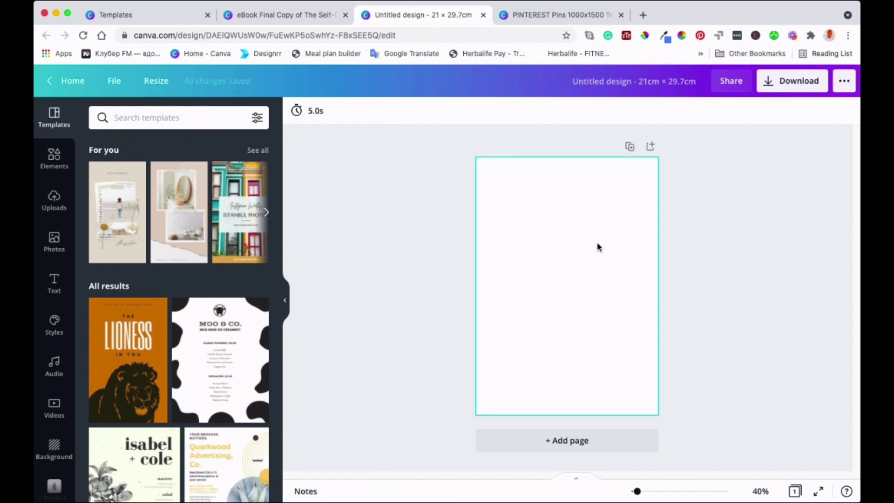
left_click(560, 229)
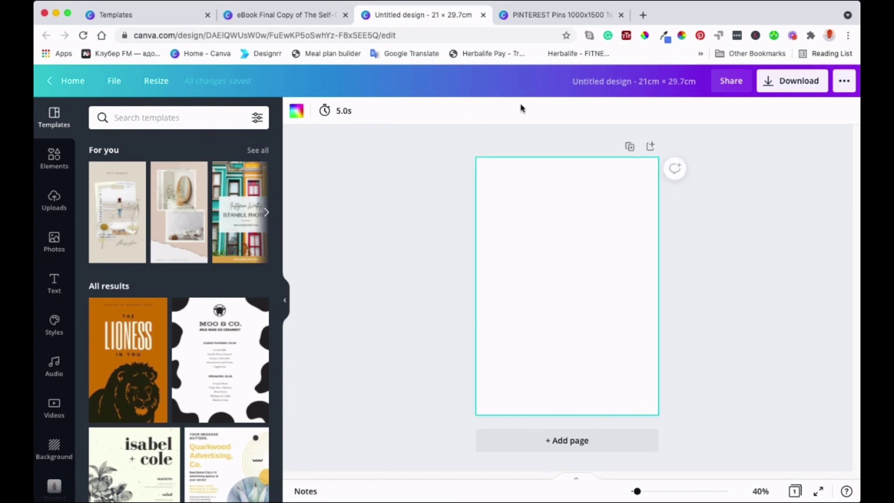
right_click(543, 290)
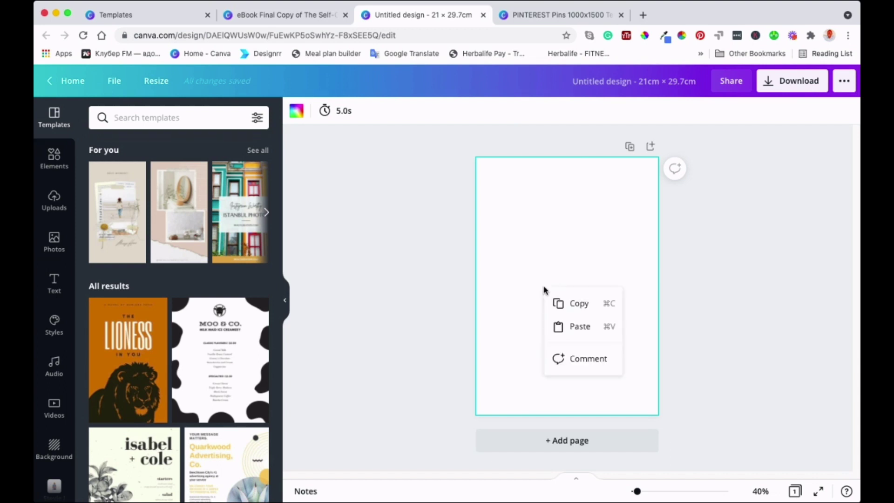
left_click(578, 326)
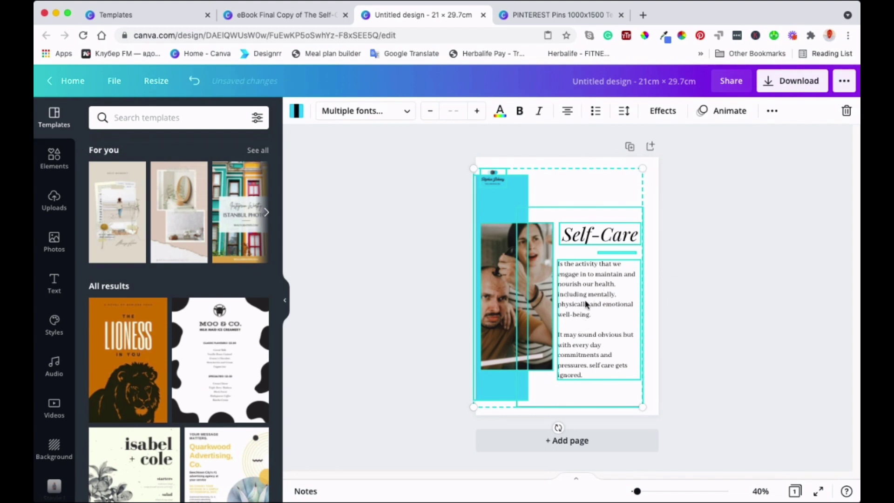
Move and enlarge the pasted Self-Care layout as one group so it fills the page, and deselect it
left_click_drag(551, 295, 556, 294)
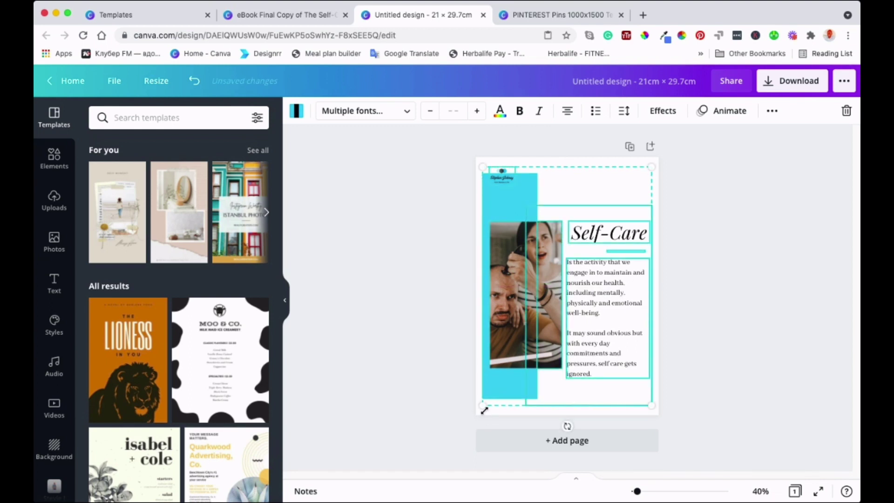
left_click_drag(483, 406, 480, 412)
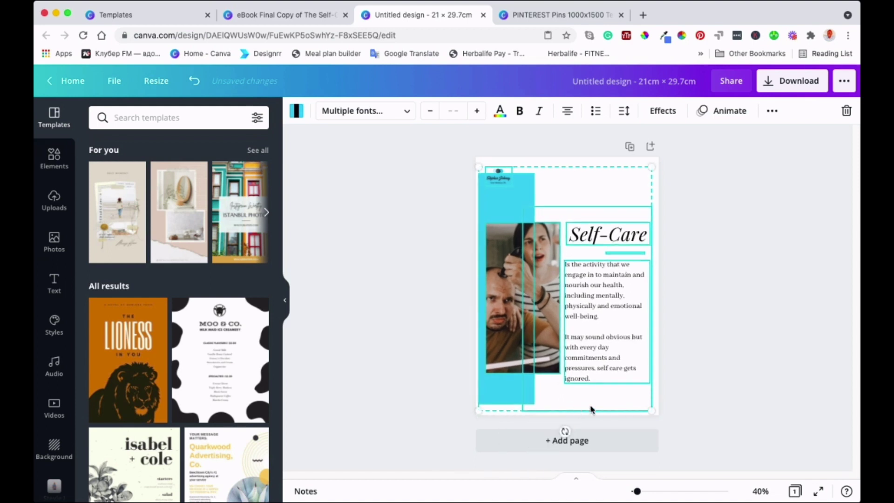
left_click_drag(653, 410, 657, 414)
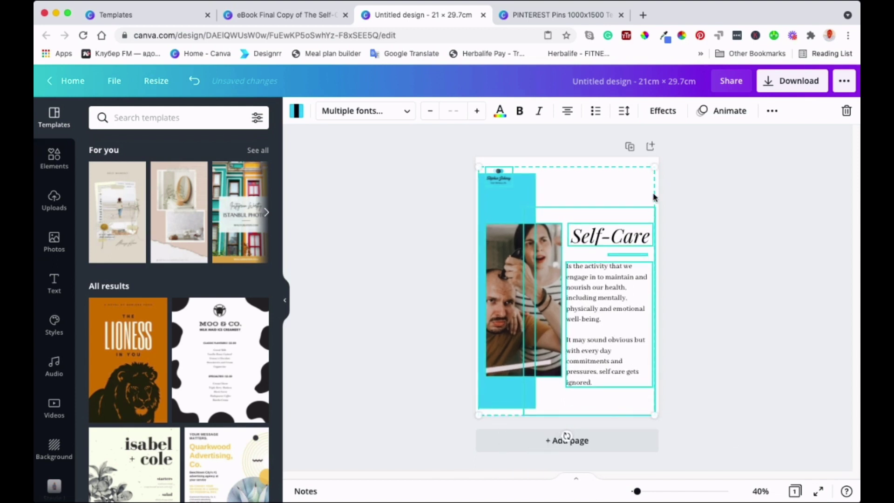
left_click_drag(654, 164, 657, 154)
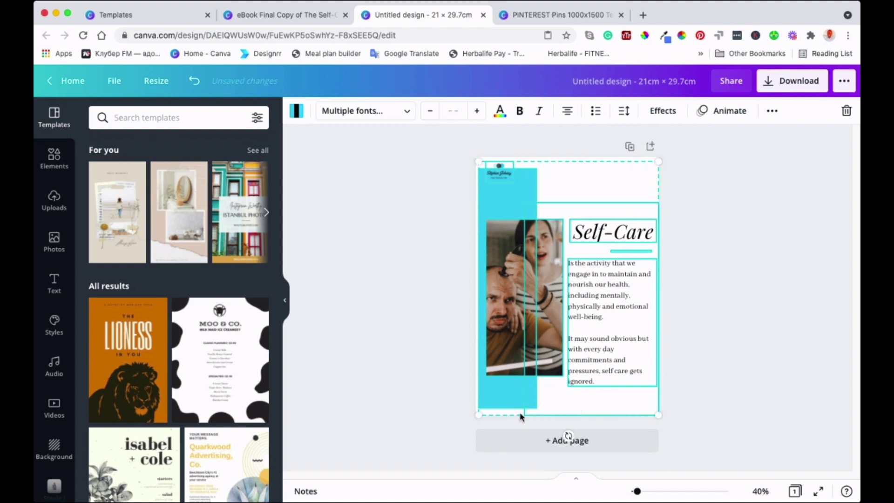
mouse_move(475, 415)
left_mouse_down()
mouse_move(480, 407)
mouse_move(473, 413)
left_mouse_up()
left_click(565, 200)
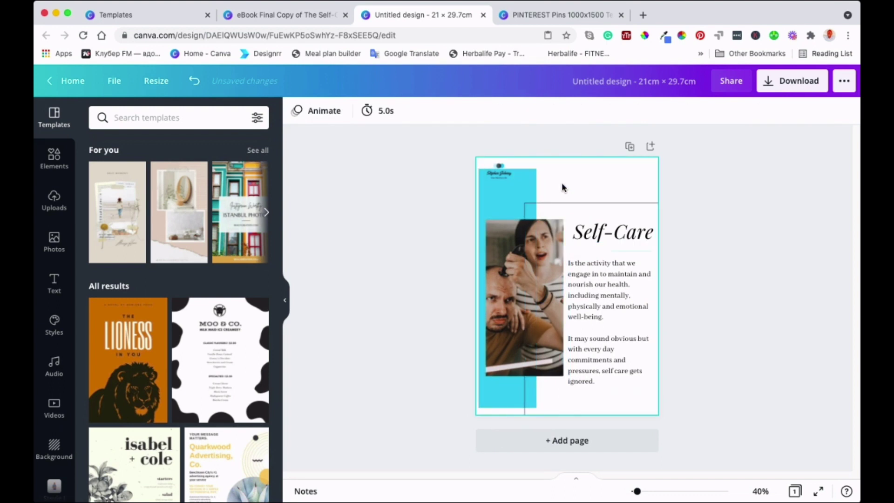
Widen the light blue rectangle behind the photo until it reaches the page's left edge
left_click(499, 198)
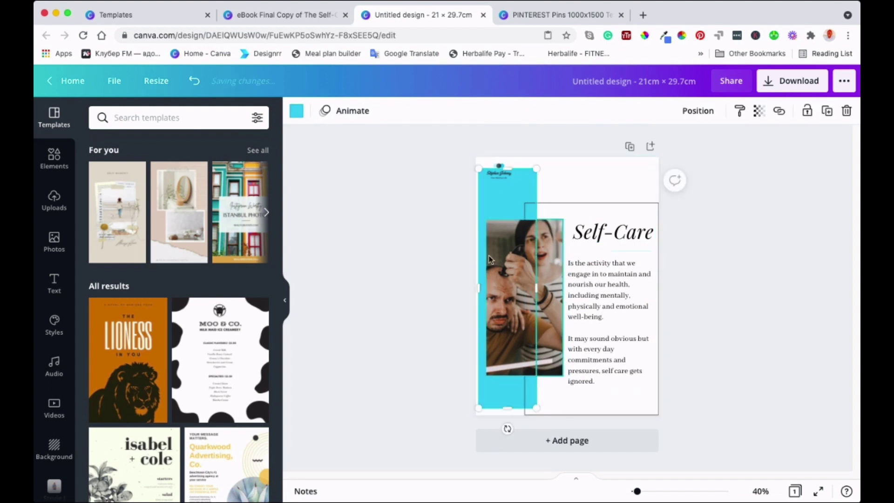
left_click_drag(475, 287, 474, 291)
left_click(473, 291)
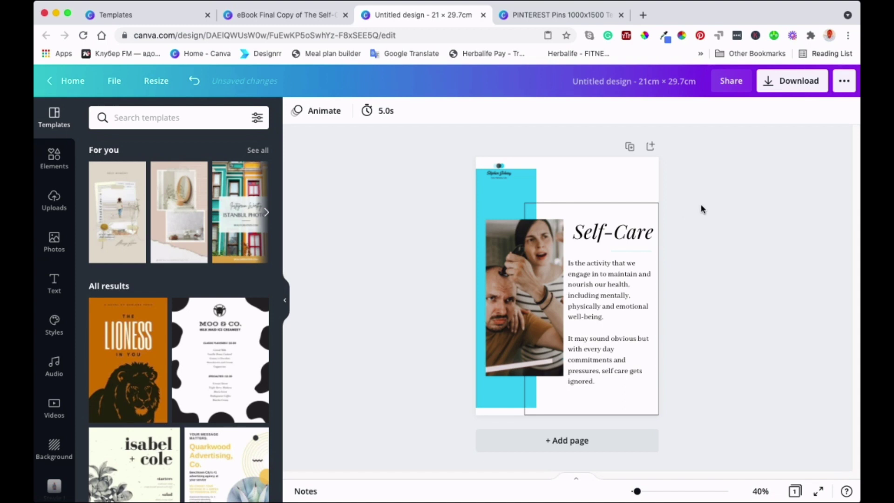
left_click(616, 233)
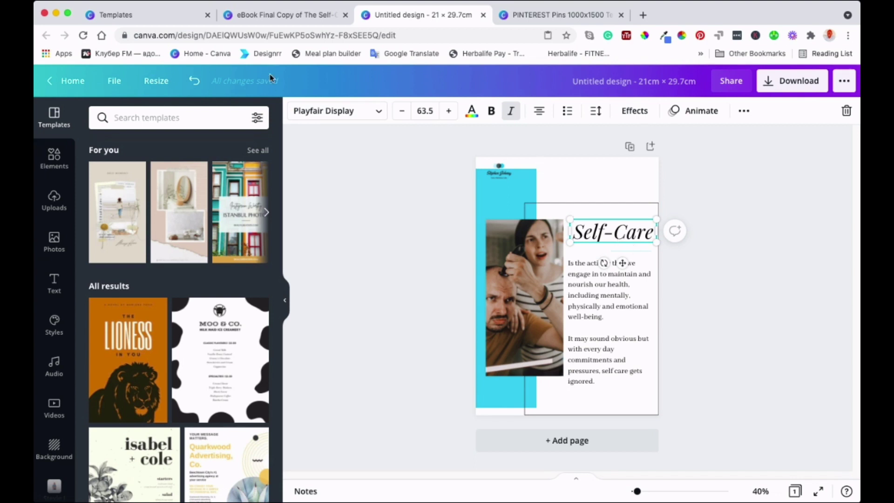
left_click(374, 114)
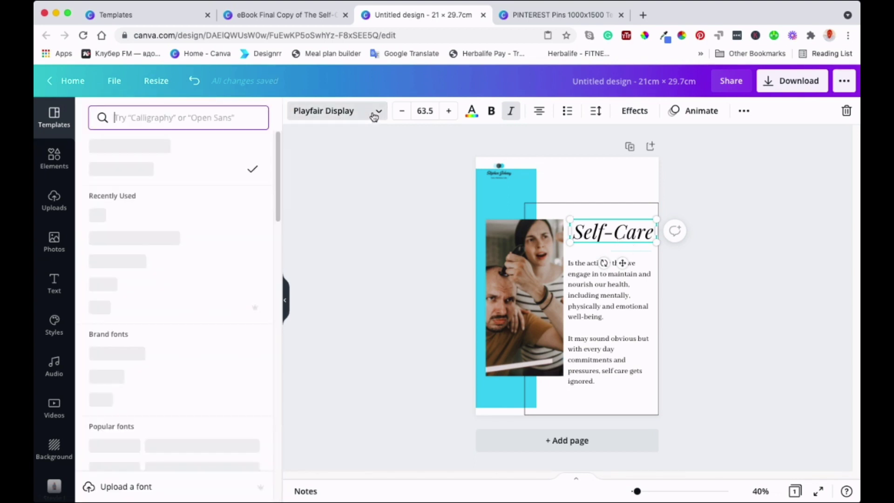
key("Escape")
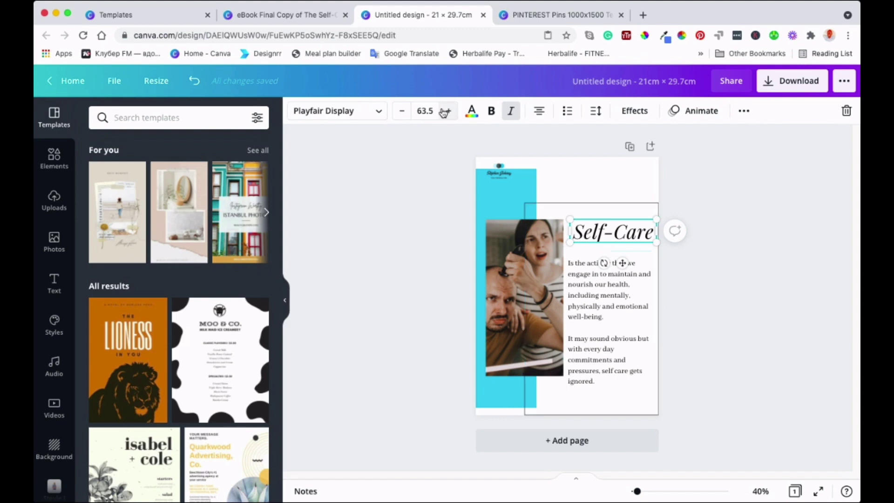
Try a teal default colour on the light blue rectangle and undo the colour change
left_click(495, 192)
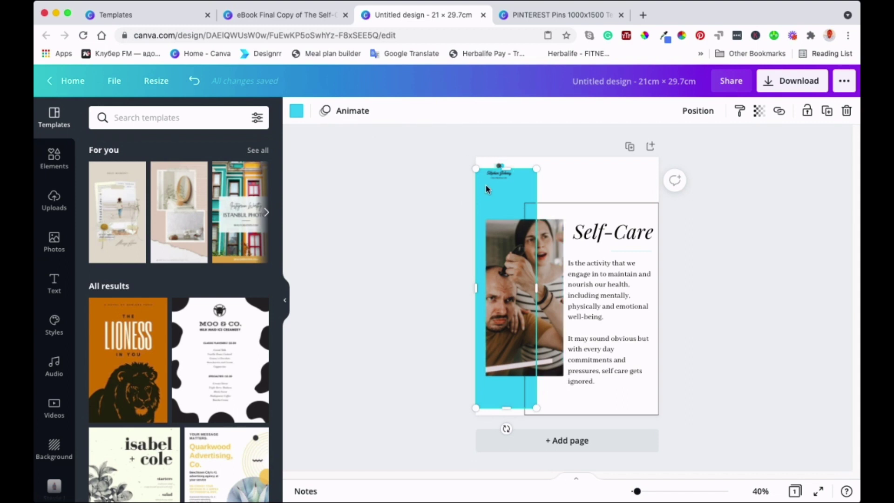
left_click(297, 112)
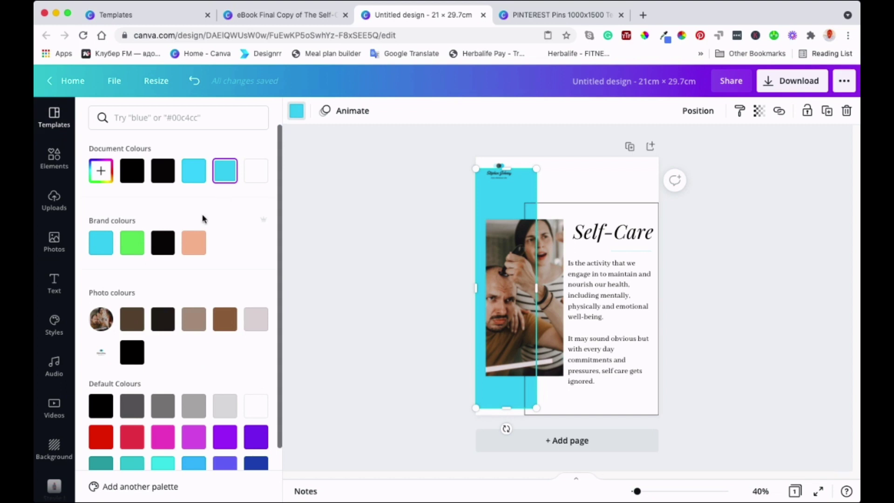
scroll(215, 337, "down", 3)
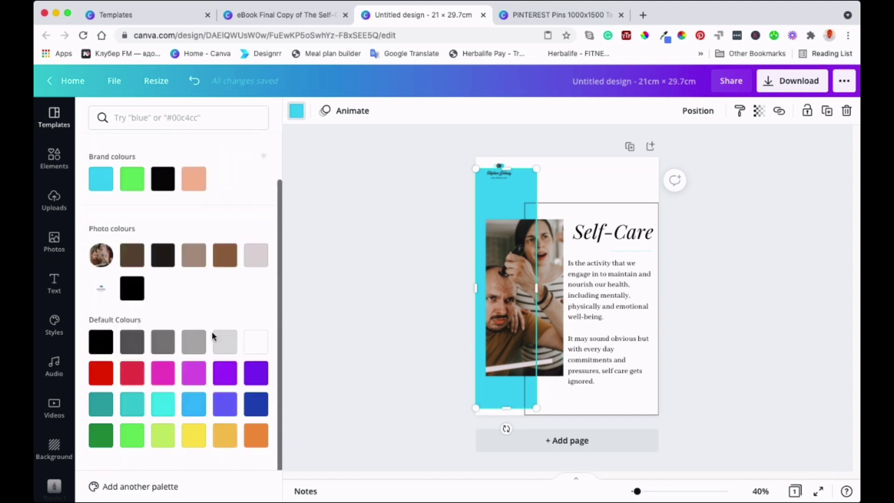
left_click(133, 405)
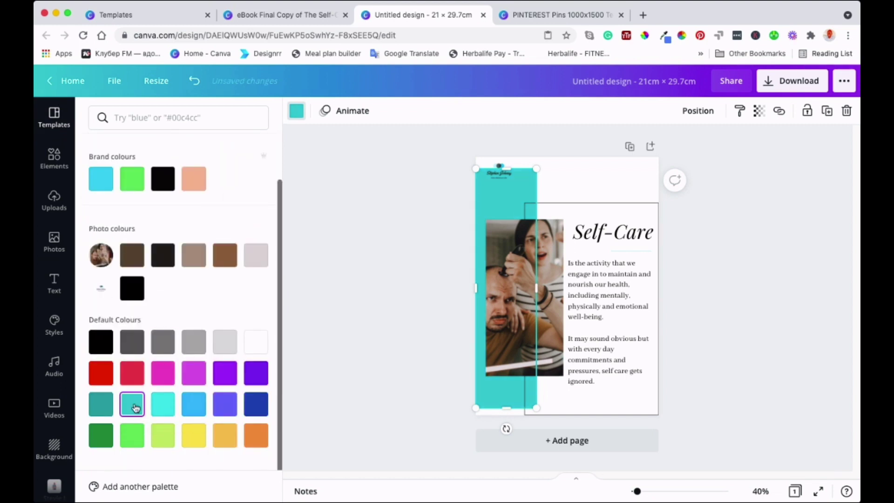
left_click(197, 81)
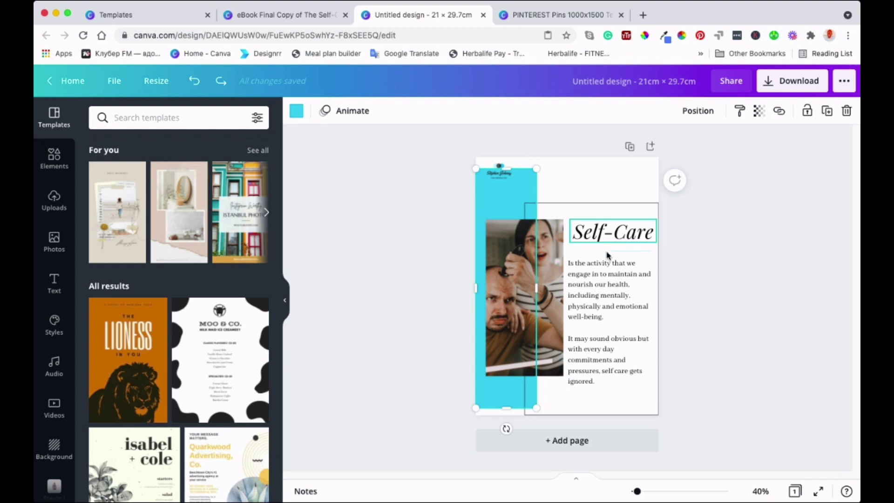
left_click(399, 267)
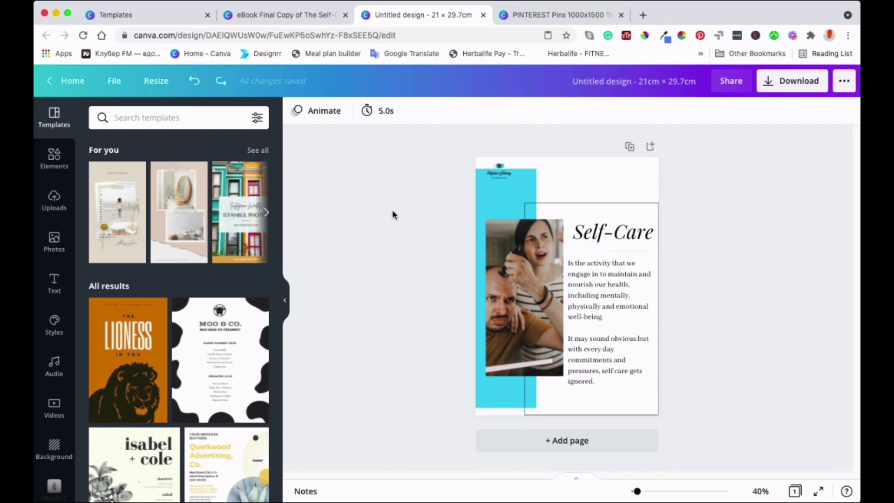
Locate the page 12 Blog pin in the PINTEREST Pins 1000x1500 Templates design and create a new Pinterest Pin (1000 × 1500) design
left_click(556, 17)
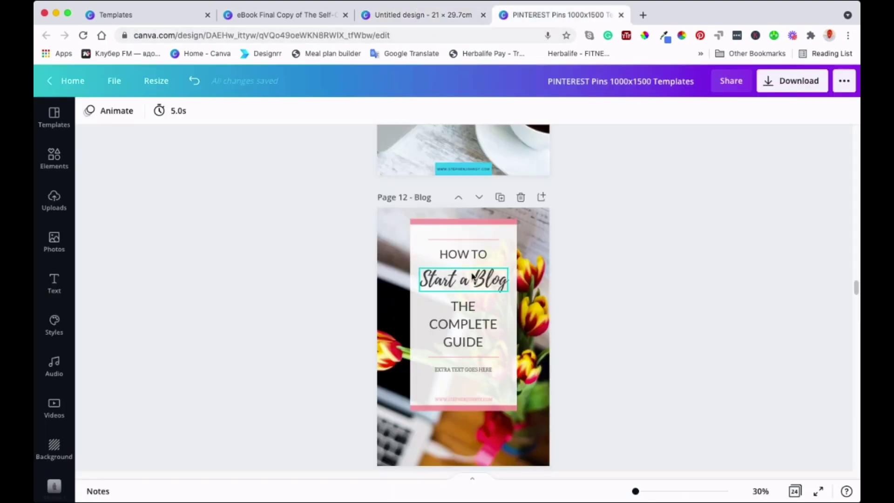
scroll(493, 269, "down", 2)
scroll(493, 269, "up", 1)
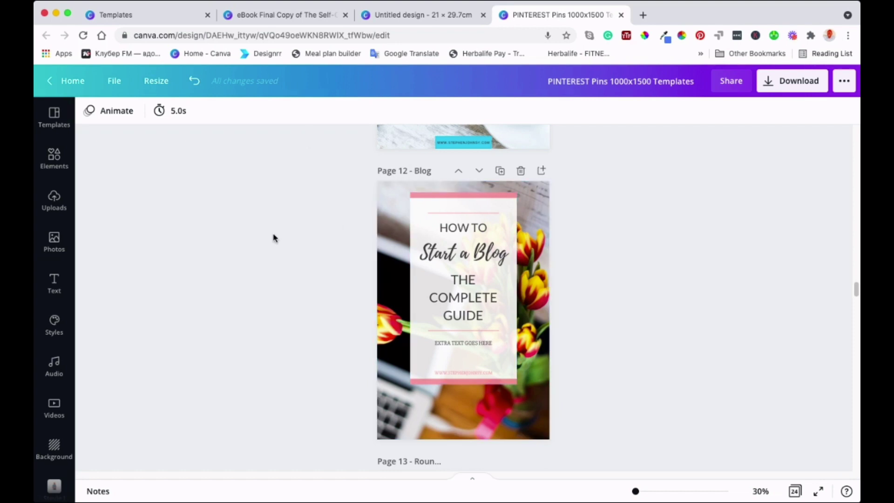
left_click(113, 84)
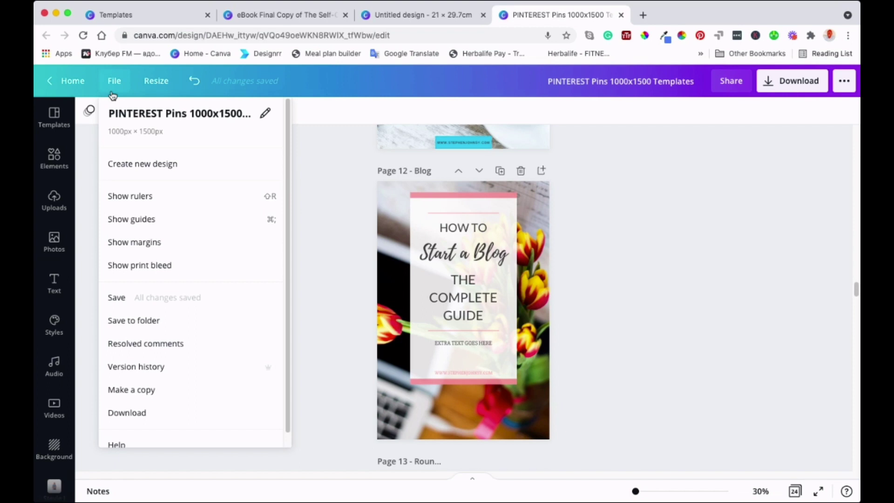
left_click(129, 167)
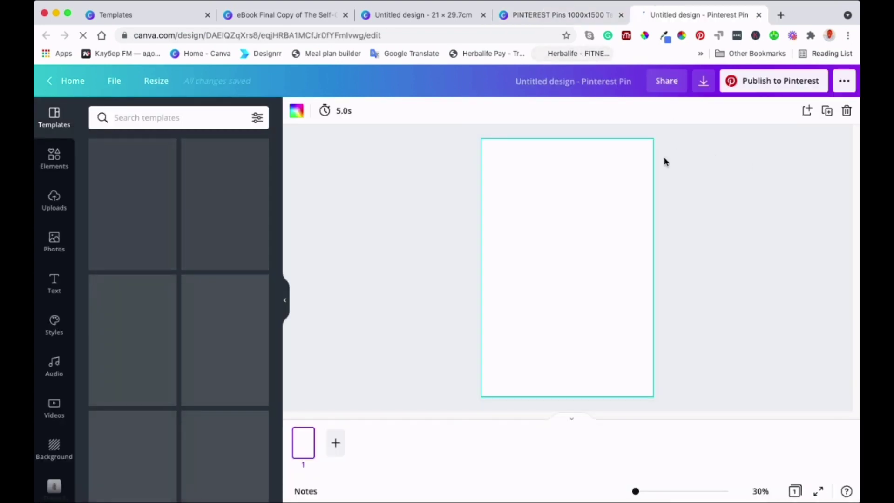
Select all text, lines and the frame on page 12 of the PINTEREST Pins templates design and copy them
left_click(551, 17)
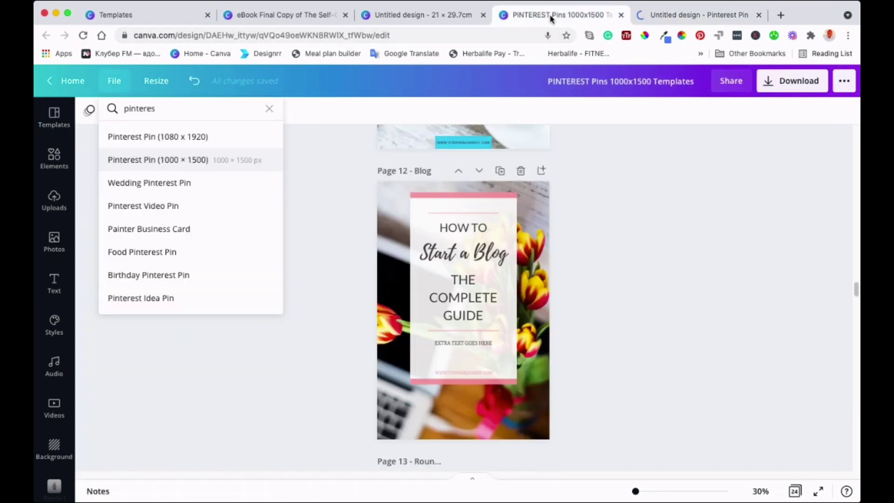
left_click(595, 192)
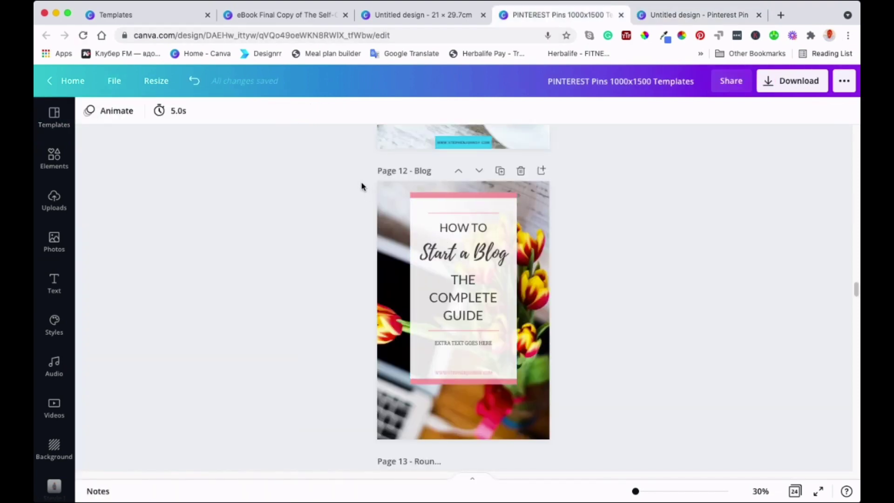
left_click_drag(366, 180, 565, 451)
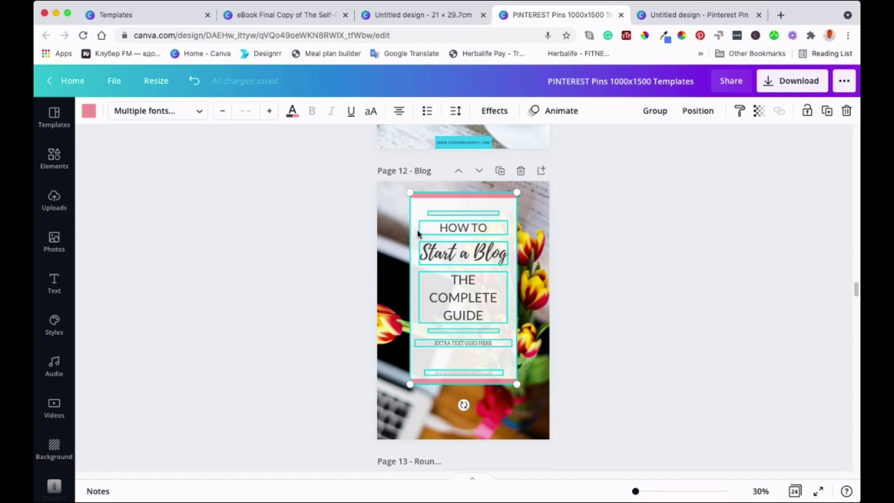
right_click(462, 263)
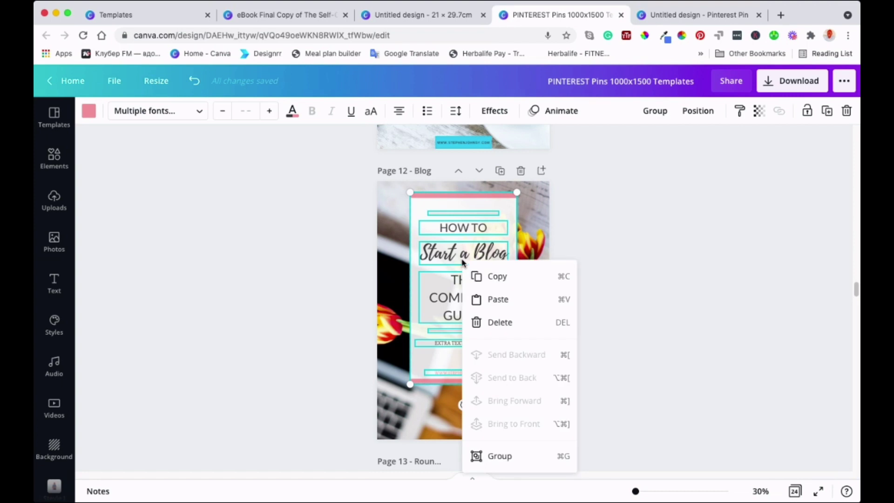
left_click(507, 281)
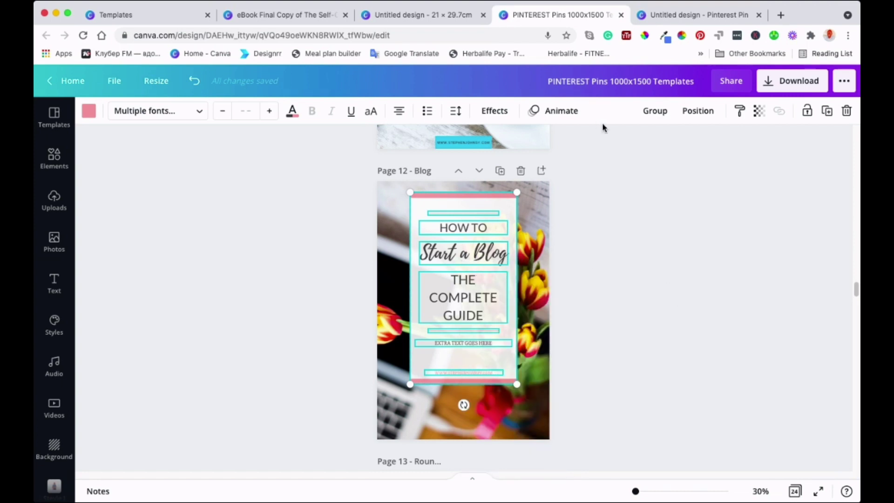
Paste the copied Blog pin elements onto the blank Pinterest Pin page, centre them vertically as one selection, and deselect them
left_click(714, 16)
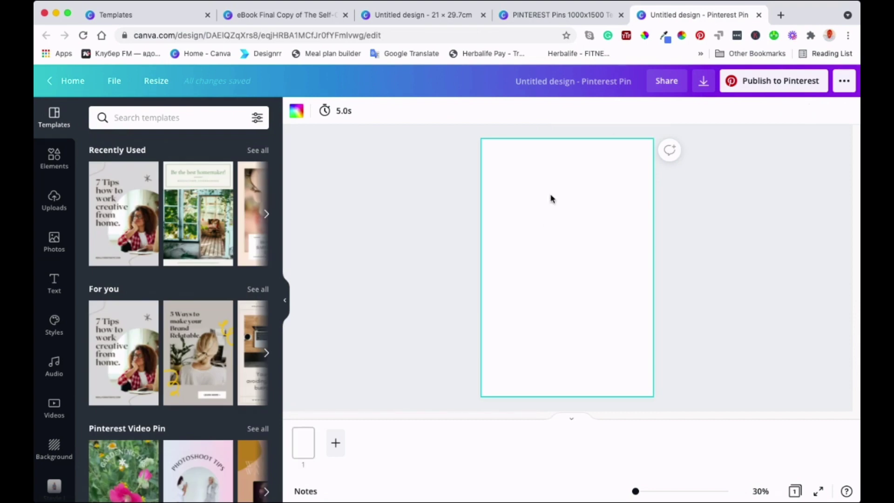
right_click(553, 221)
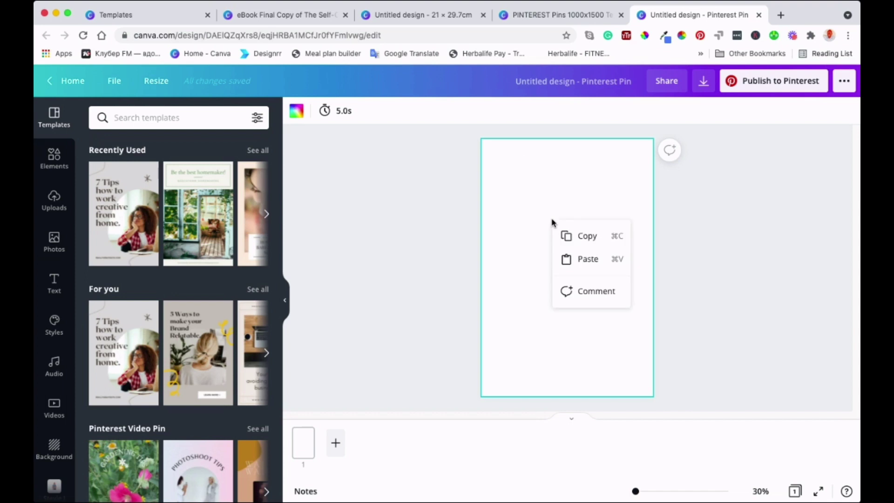
left_click(593, 256)
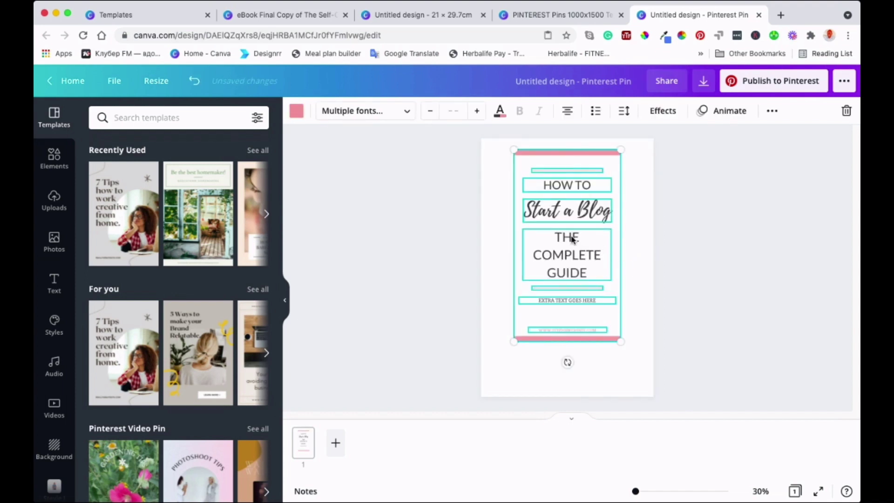
left_click_drag(562, 222, 562, 243)
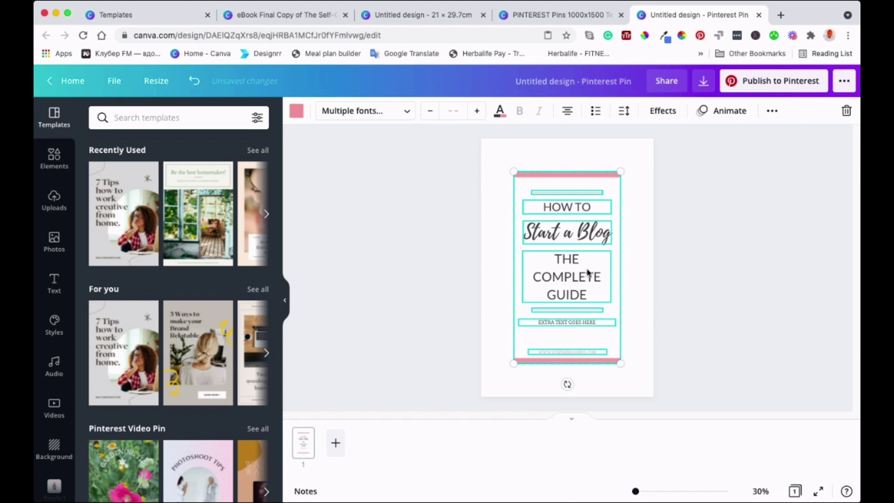
left_click(651, 237)
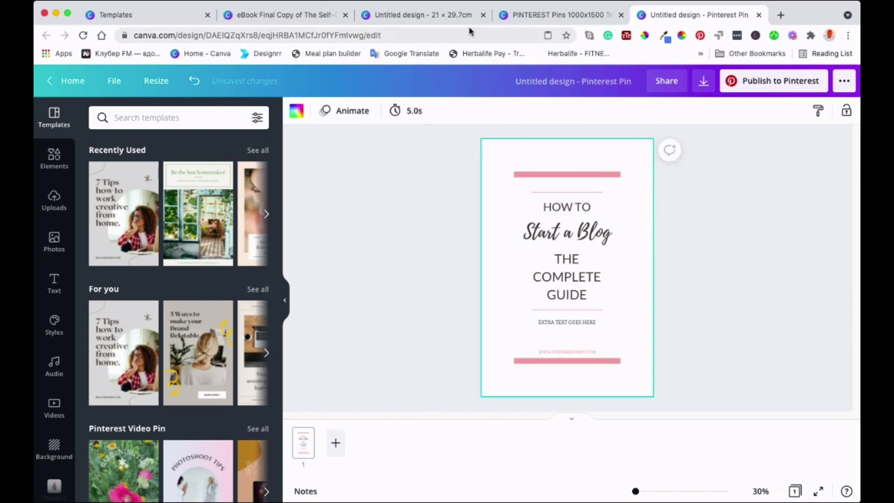
Copy the tulip and laptop background photo from the page 12 template and paste it as the new pin's background
left_click(536, 18)
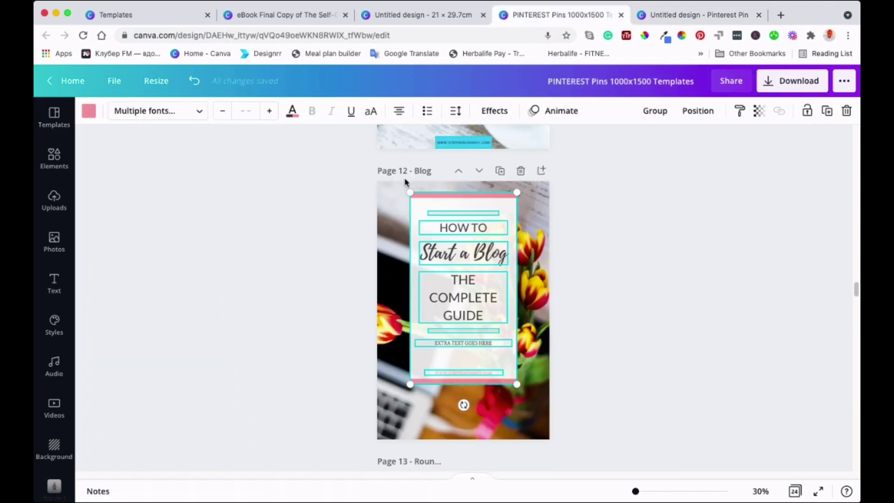
left_click(392, 202)
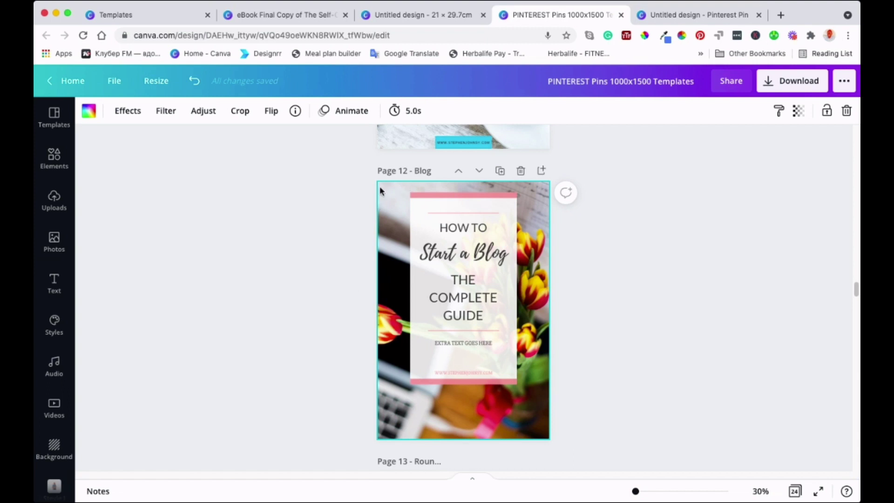
right_click(388, 211)
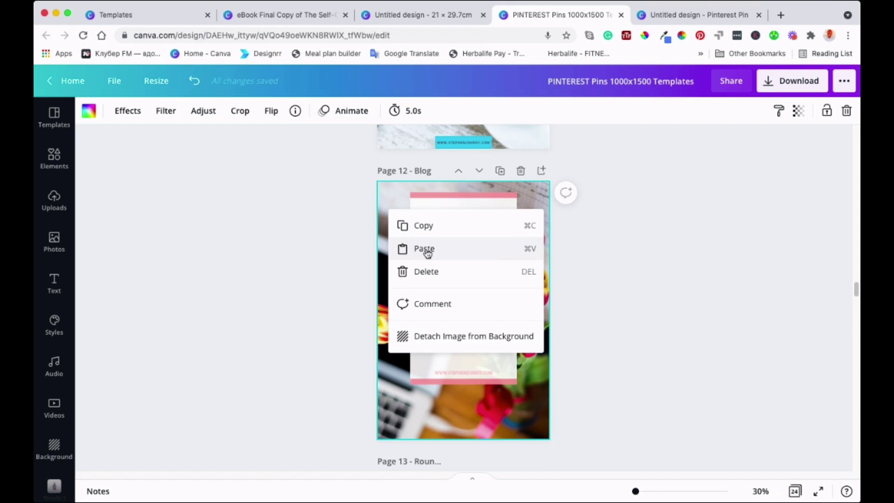
left_click(426, 226)
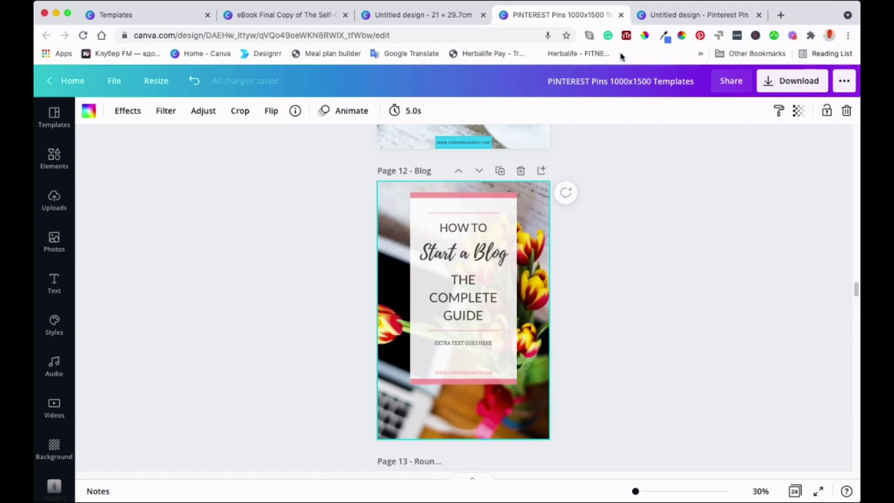
left_click(685, 14)
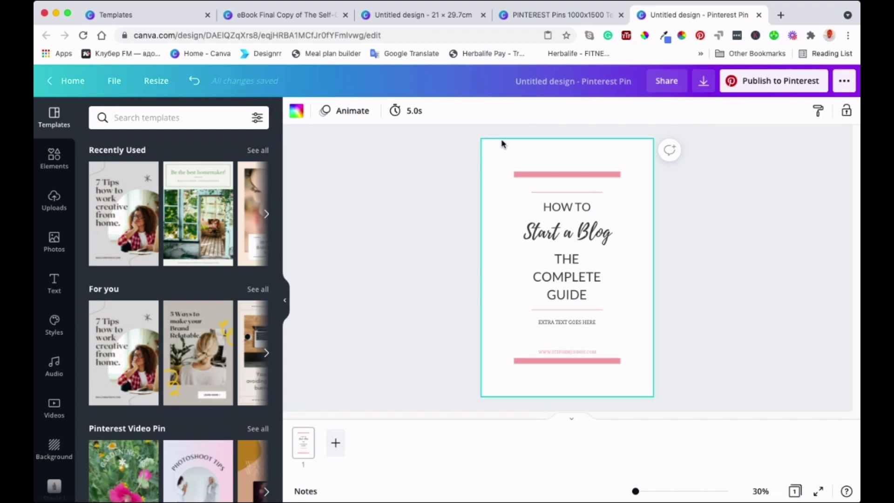
right_click(493, 152)
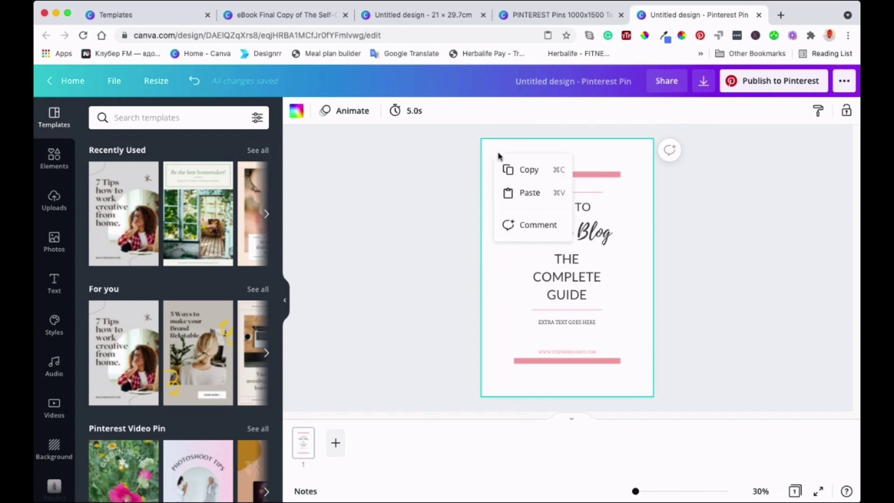
left_click(531, 192)
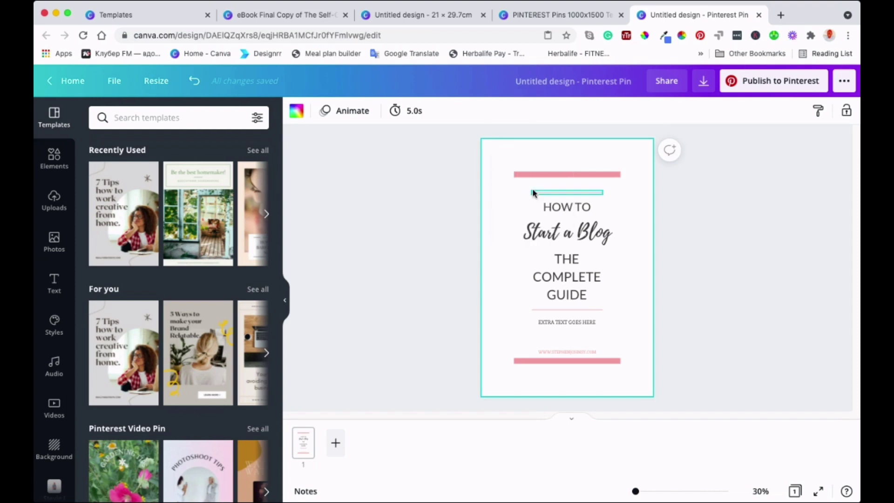
left_click(705, 214)
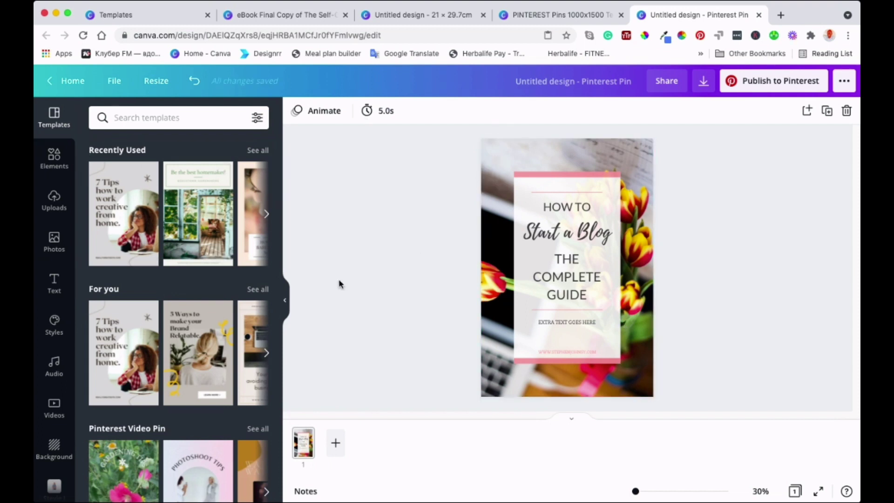
Delete the tulip background photo and the pink-barred frame behind the text from the new pin
left_click(484, 160)
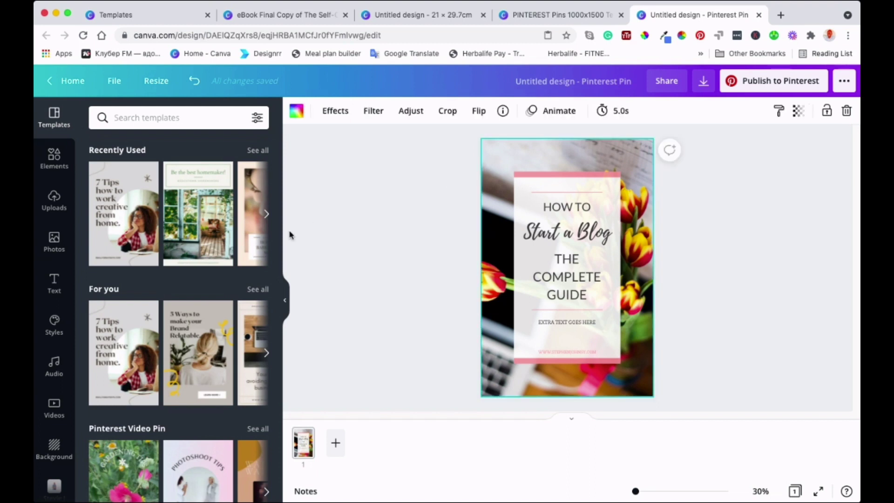
left_click(535, 176)
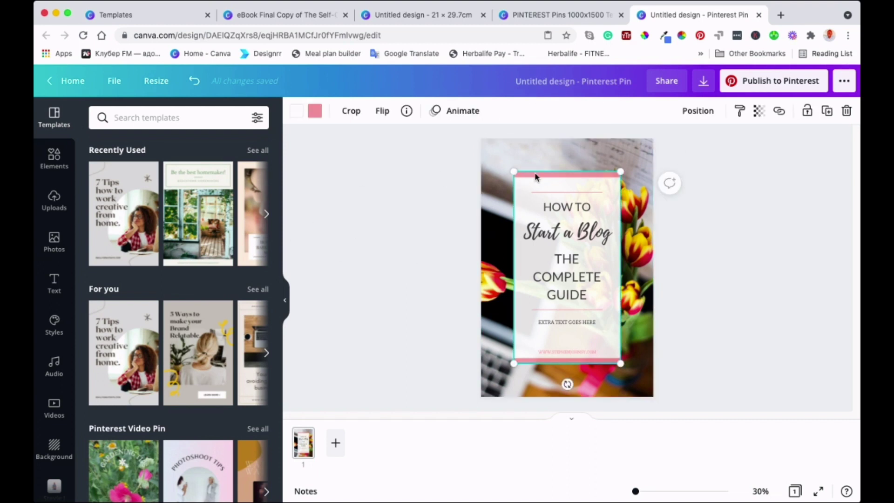
left_click(494, 164)
key("Delete")
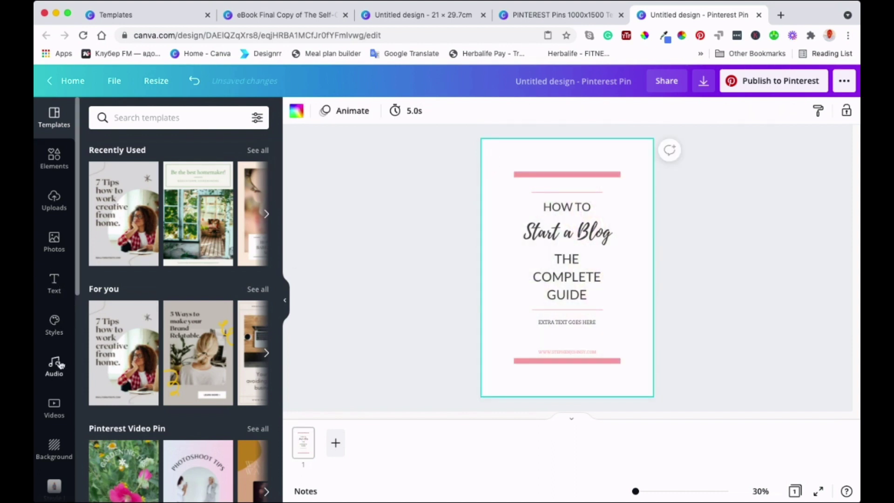
Insert the pale pink-petals photo from the Flowers photo results, make it the pin's background, and collapse the photo library
left_click(52, 248)
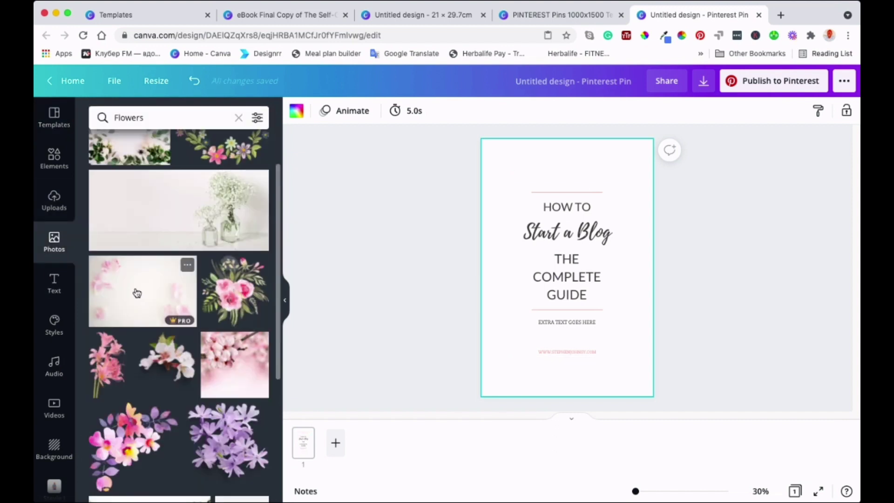
left_click(137, 292)
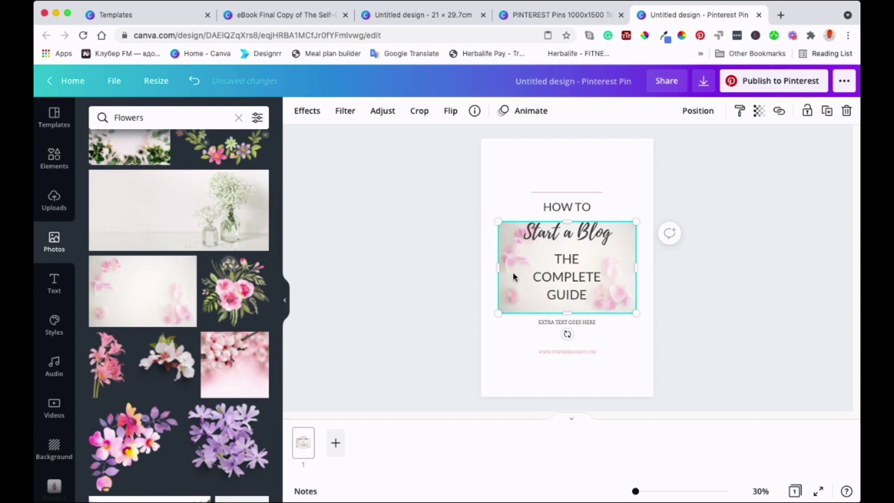
right_click(510, 260)
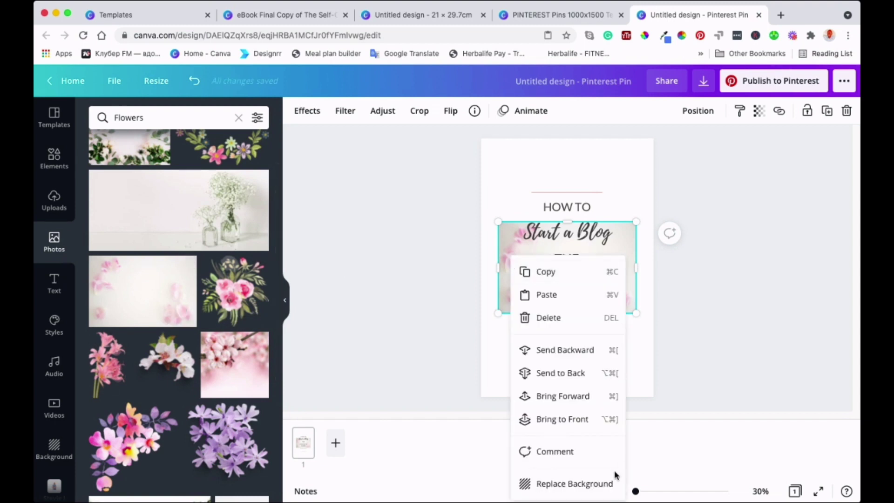
left_click(606, 483)
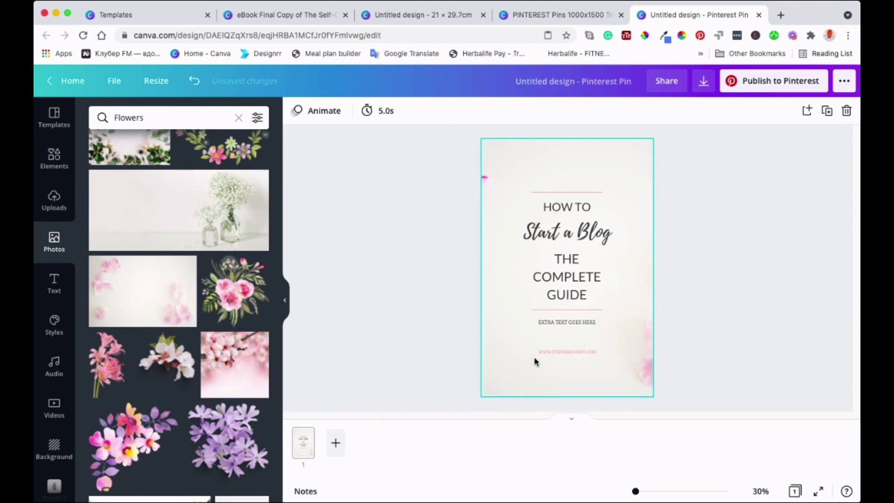
left_click(562, 352)
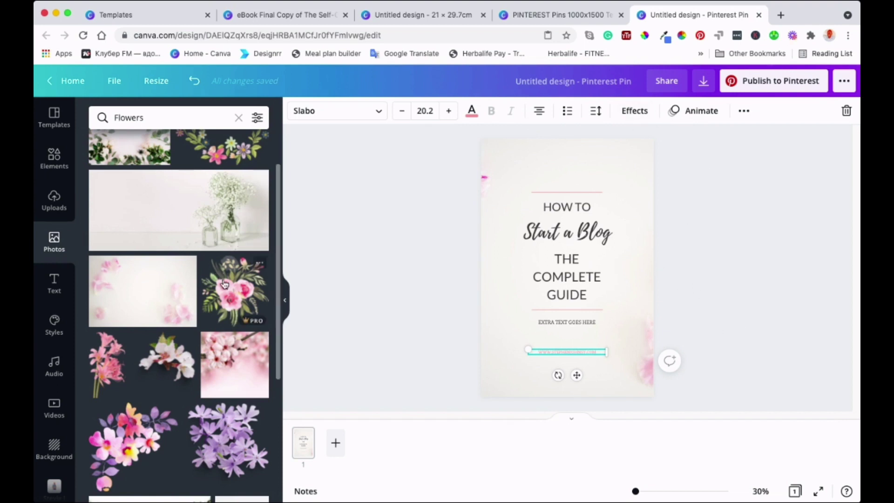
left_click(284, 301)
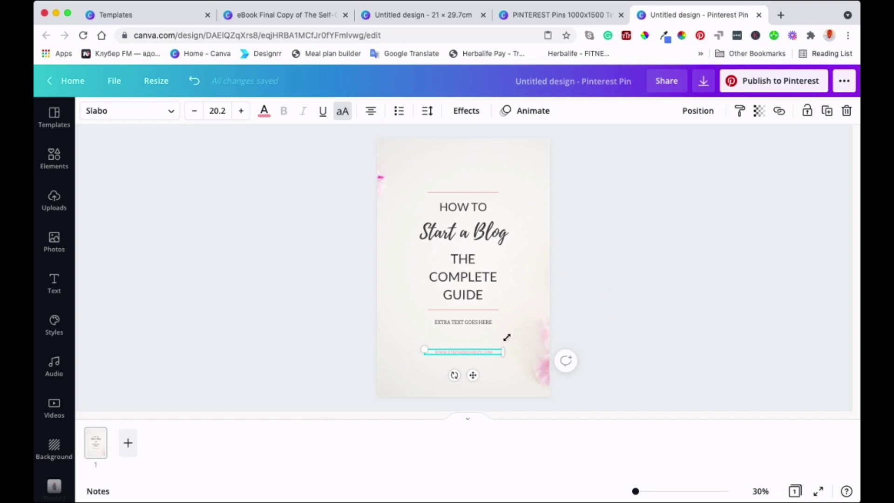
Add a blank second page to the pin design and delete it again
left_click(128, 443)
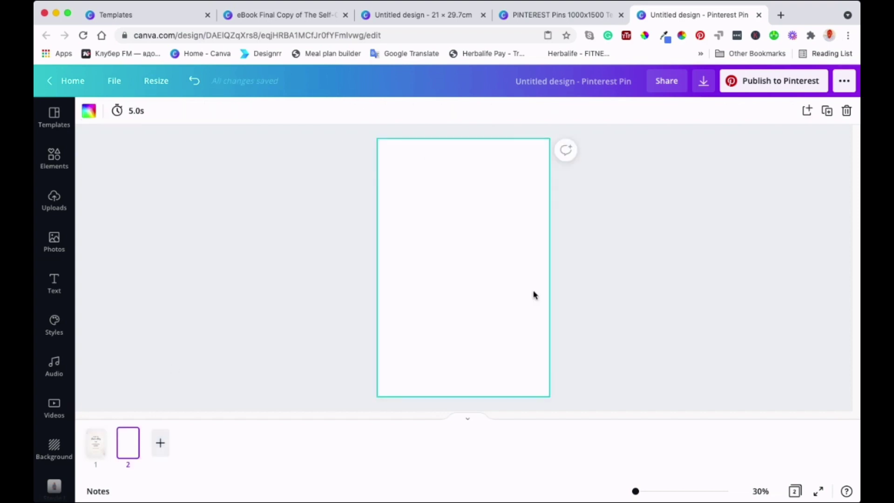
left_click(847, 110)
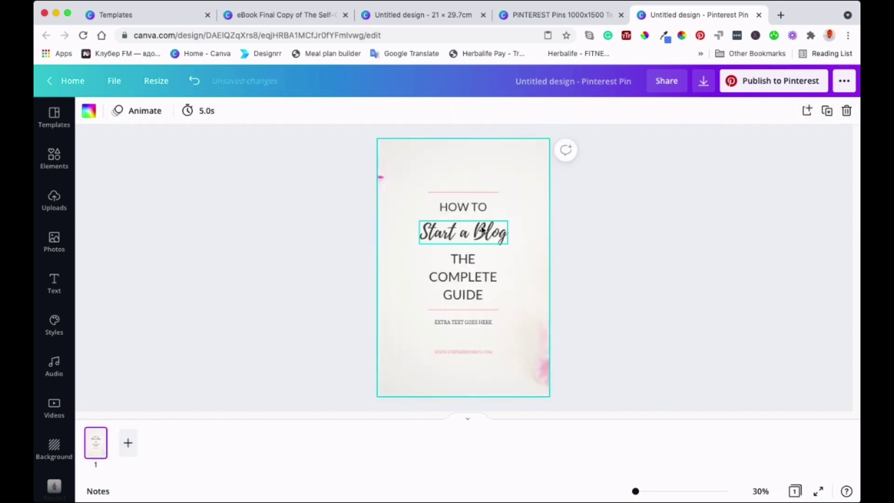
left_click(704, 233)
left_click(521, 183)
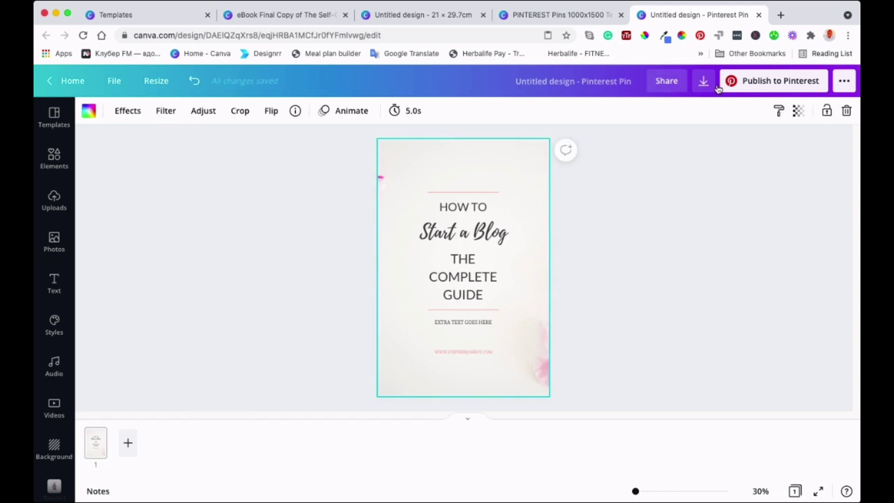